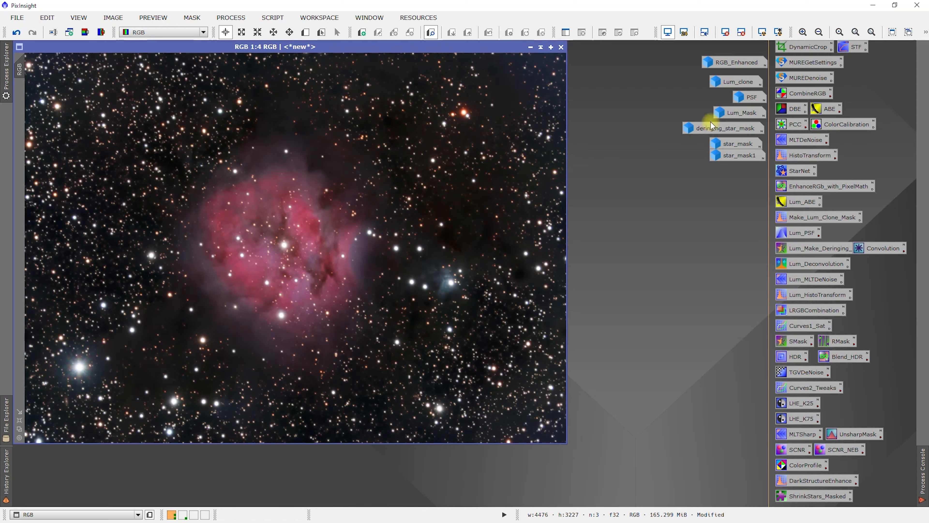
Step: Apply the Lum_Mask image as a mask to the RGB image and minimize the mask window
double_click(736, 113)
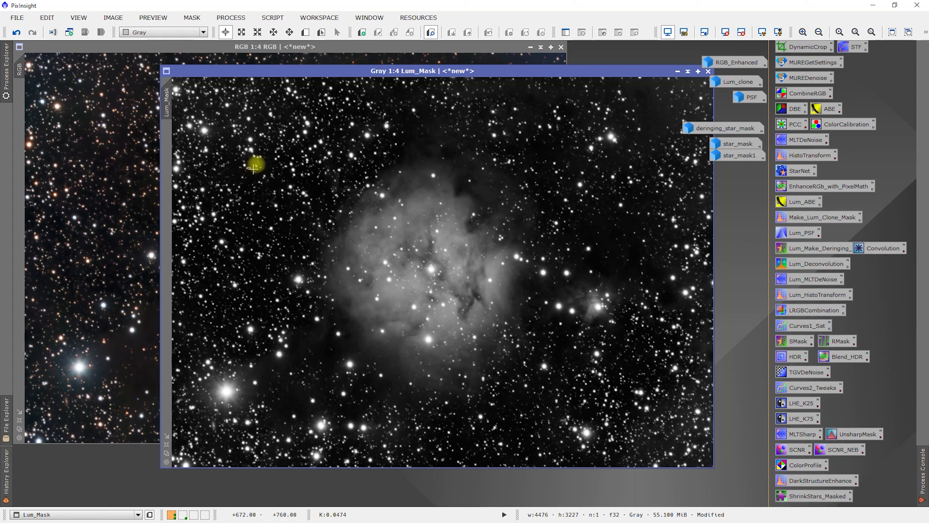
mouse_move(176, 94)
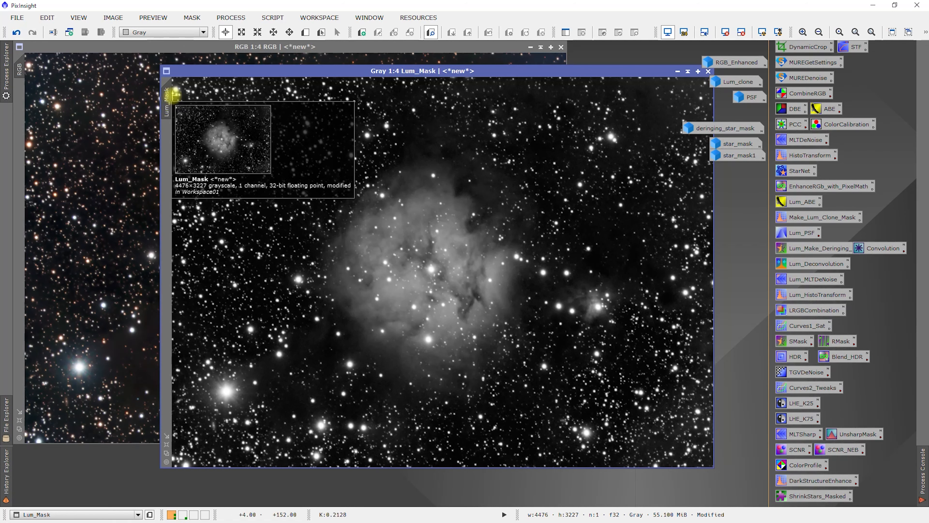
drag(176, 94, 14, 157)
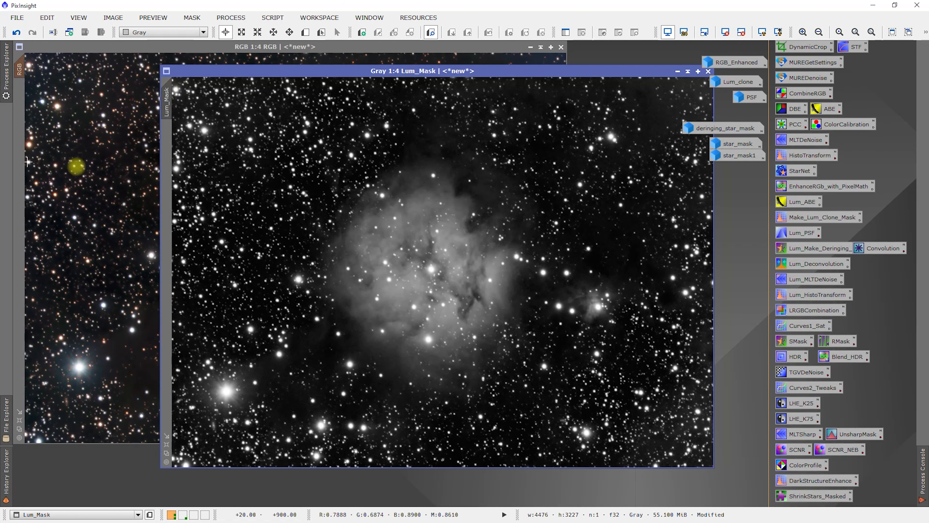
click(677, 73)
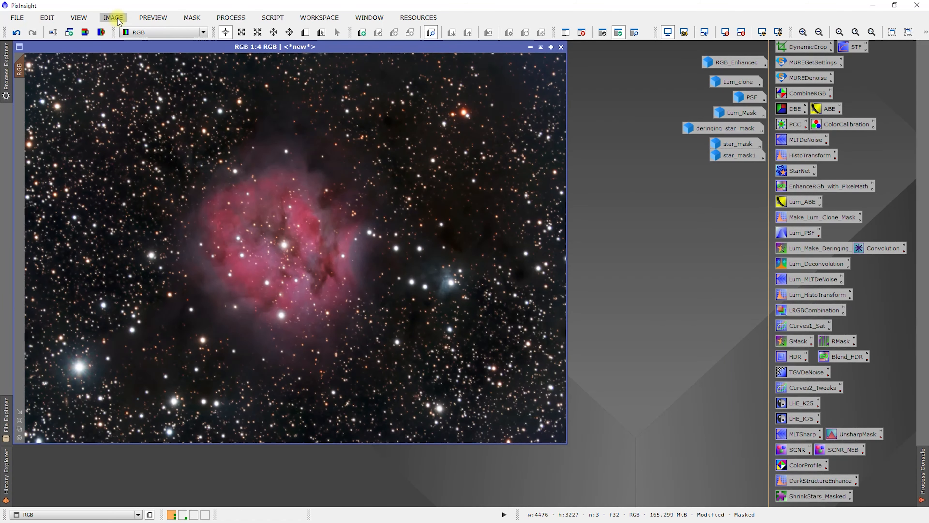
Step: Invert the mask on the RGB image so the nebula and stars are protected, and hide the mask overlay
key(ctrl+k)
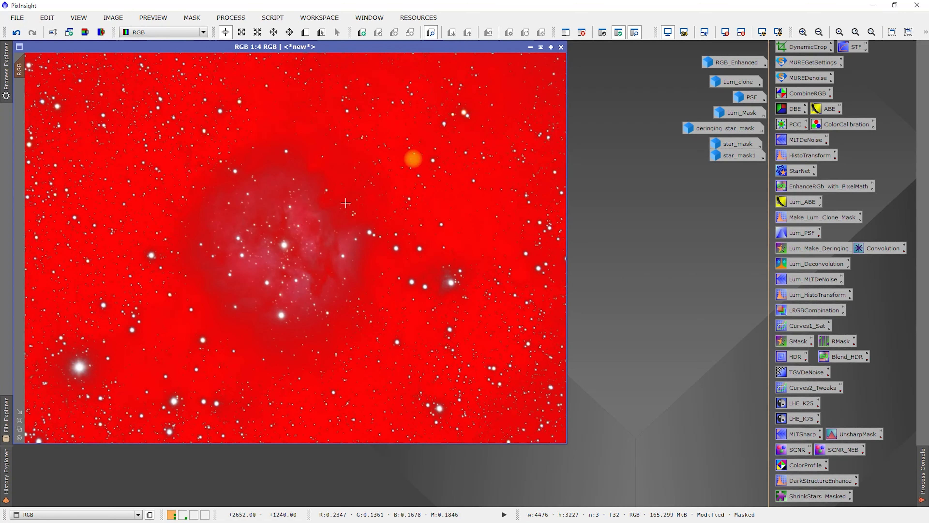
click(192, 17)
click(202, 62)
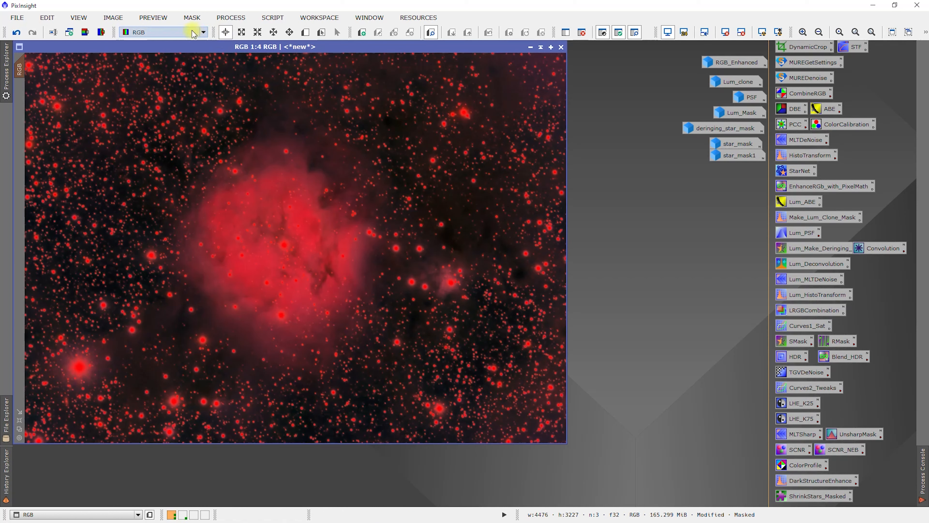
click(192, 18)
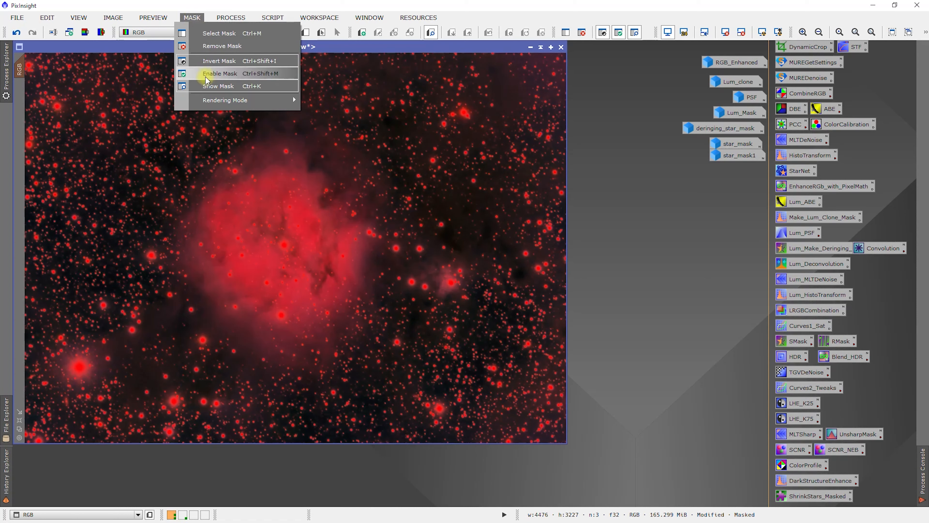
click(205, 86)
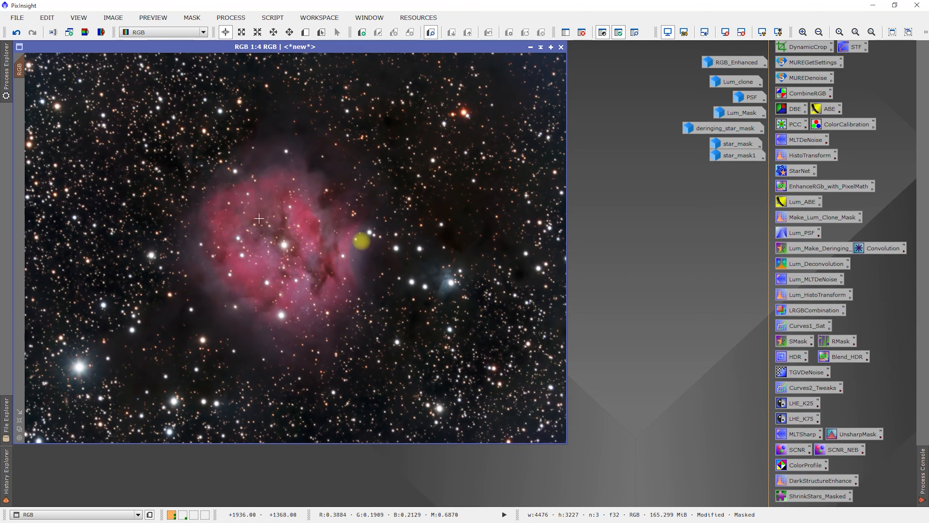
Step: Examine the noise in the nebula and the dark background areas of the RGB image at high magnification
scroll(442, 223, up, 4)
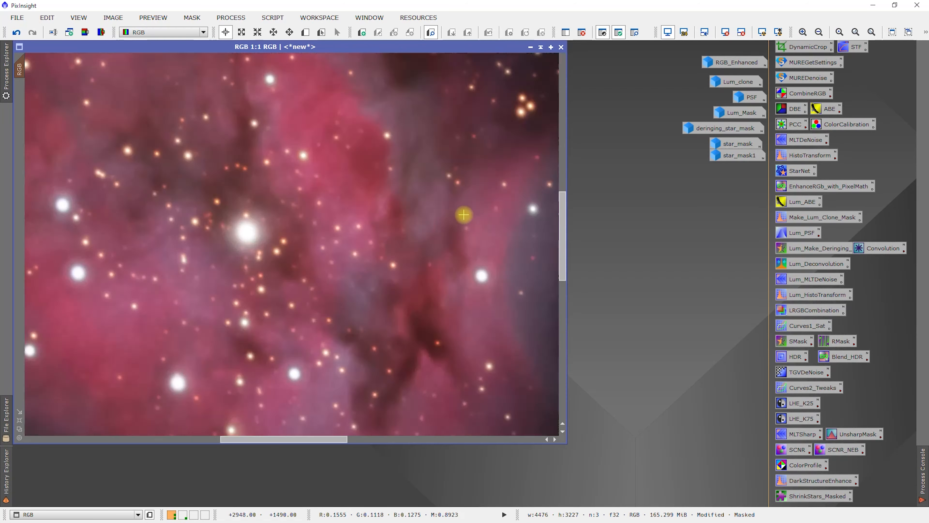
drag(267, 439, 532, 438)
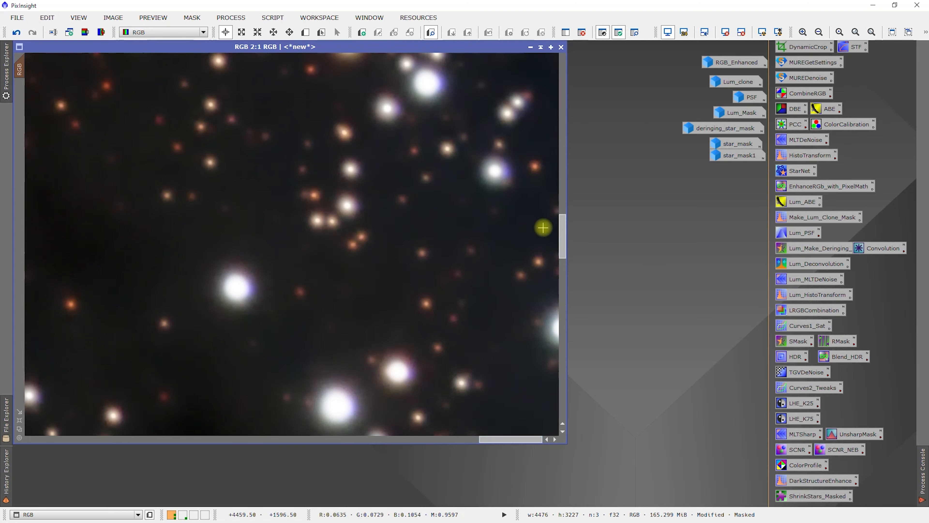
drag(559, 237, 568, 101)
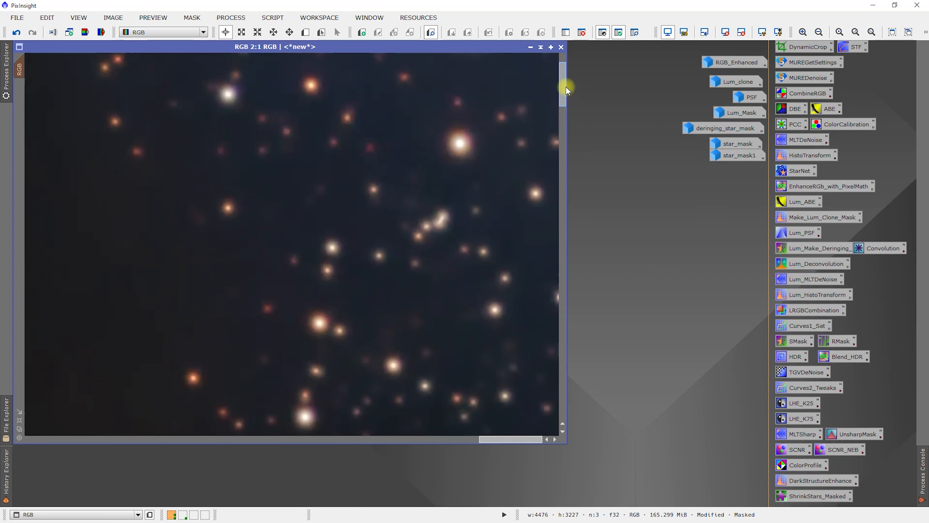
scroll(332, 175, up, 4)
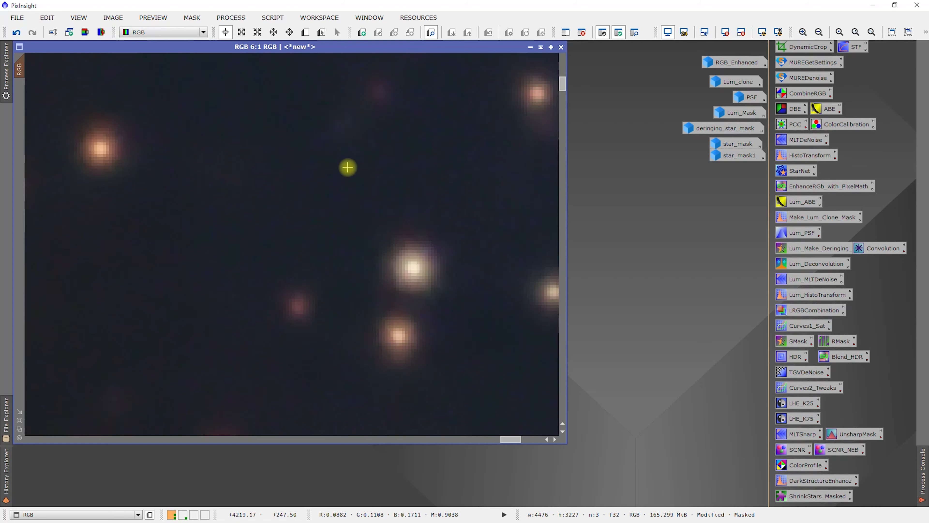
scroll(348, 167, down, 8)
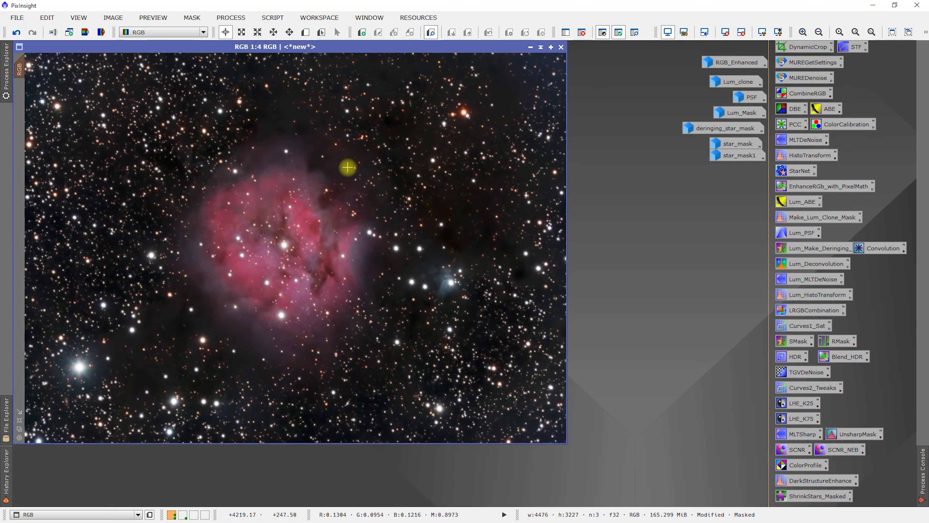
scroll(352, 192, up, 5)
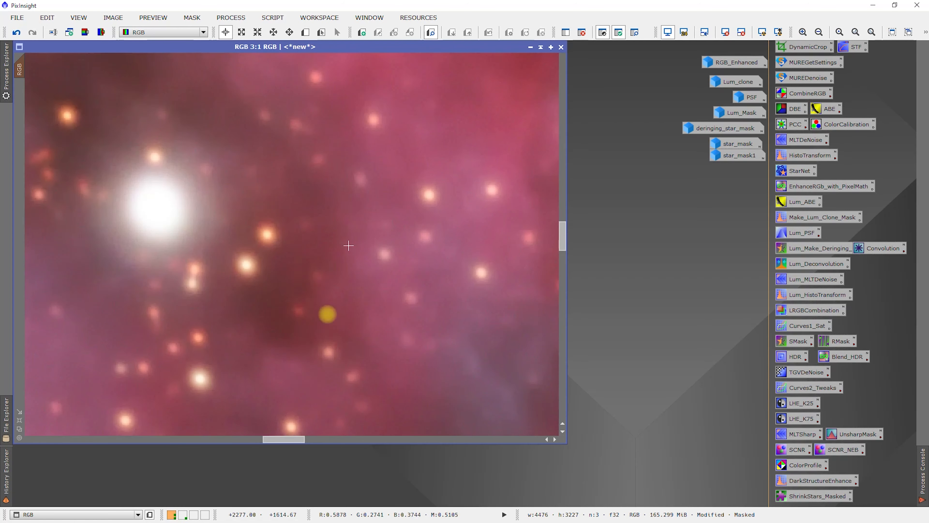
drag(272, 442, 529, 440)
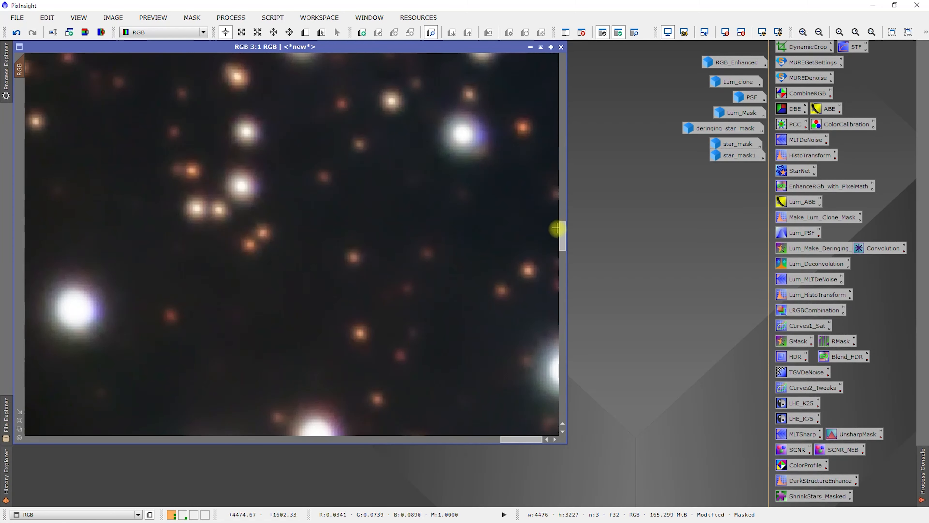
drag(557, 228, 567, 421)
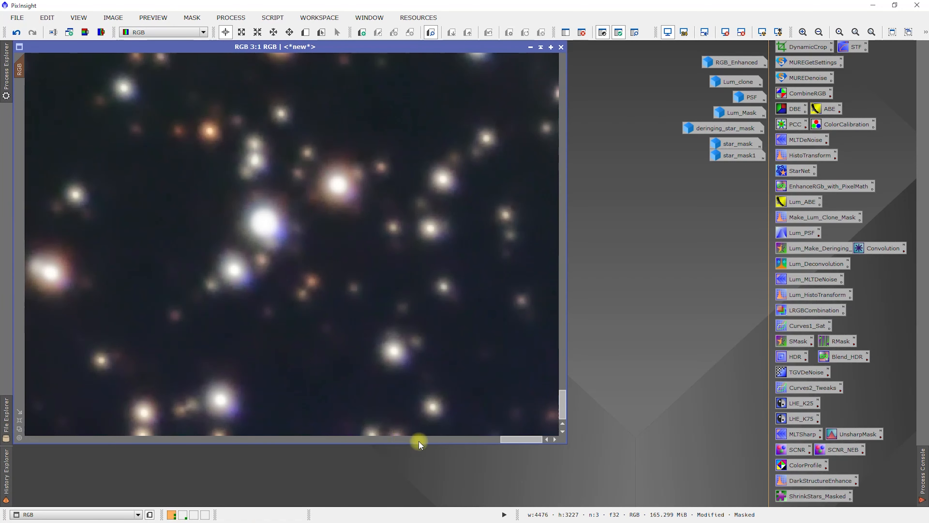
drag(510, 437, 375, 432)
scroll(329, 300, down, 5)
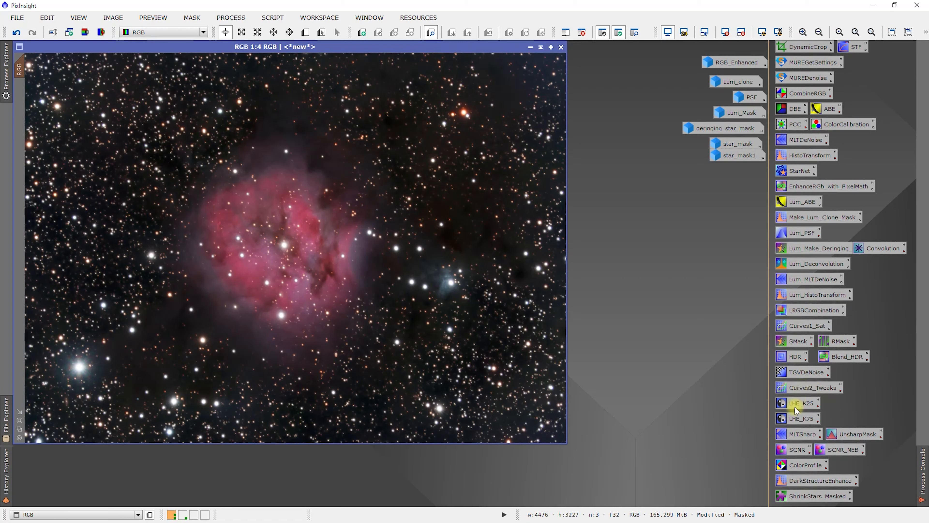
Step: Open the saved TGVDenoise process and look at its Local Support options
double_click(801, 372)
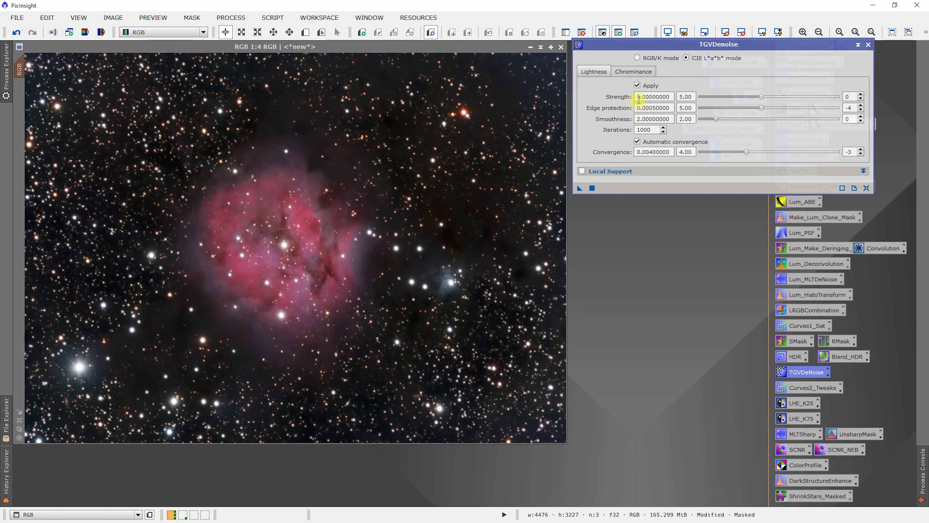
click(659, 172)
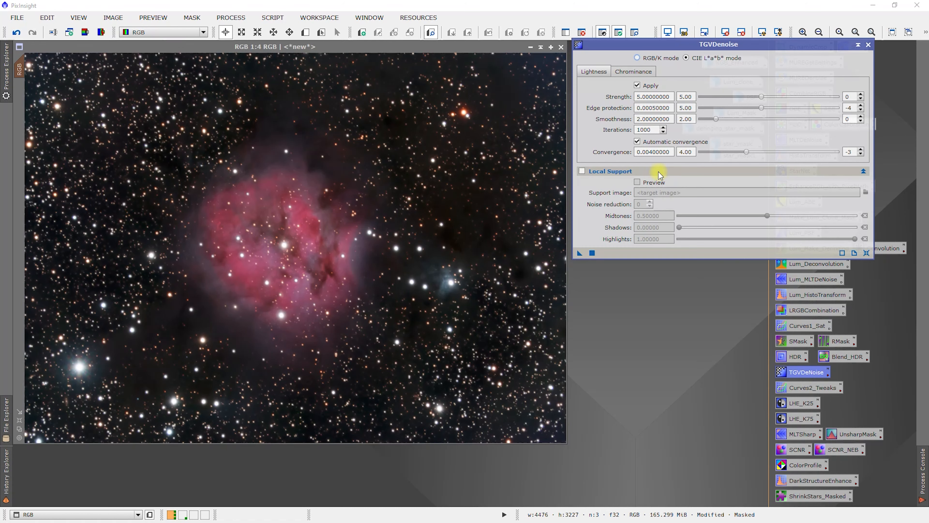
click(667, 171)
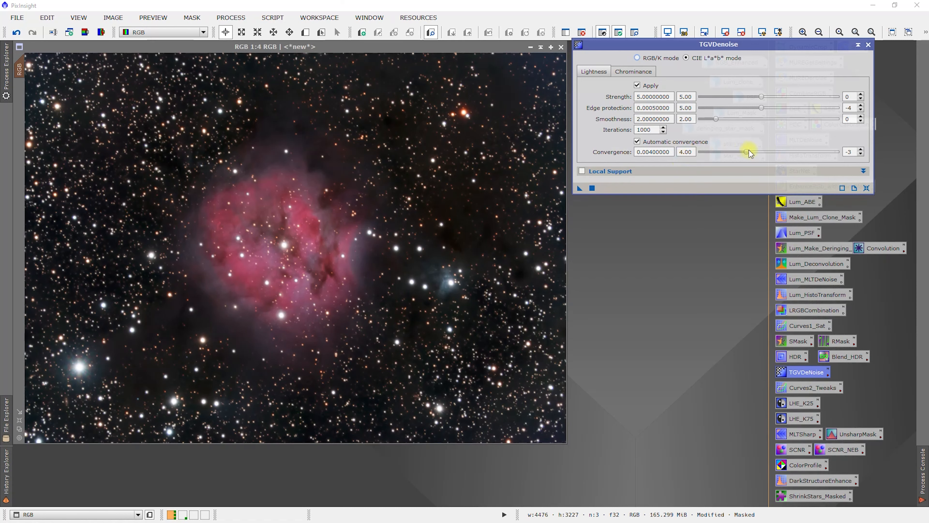
Step: Reset TGVDenoise to its defaults, choose CIE L*a*b* mode and view the lightness and chrominance parameters
click(866, 189)
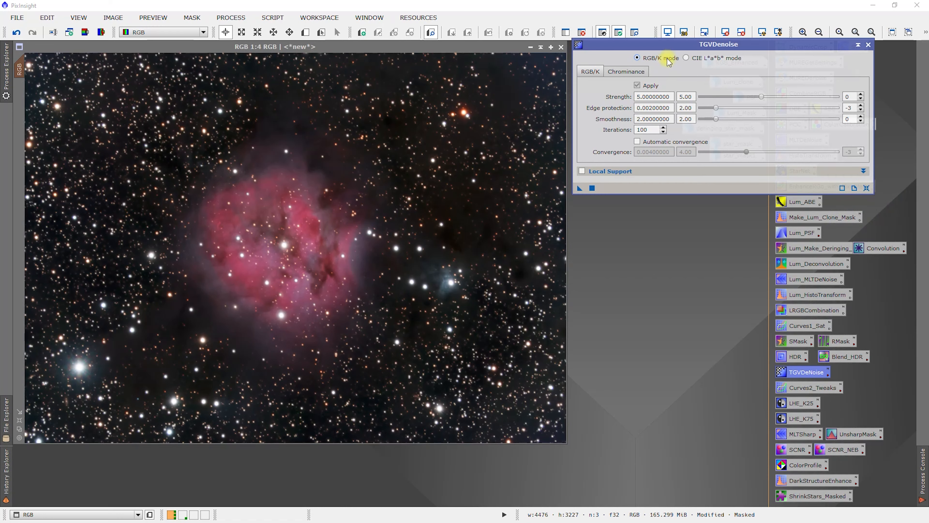
click(687, 58)
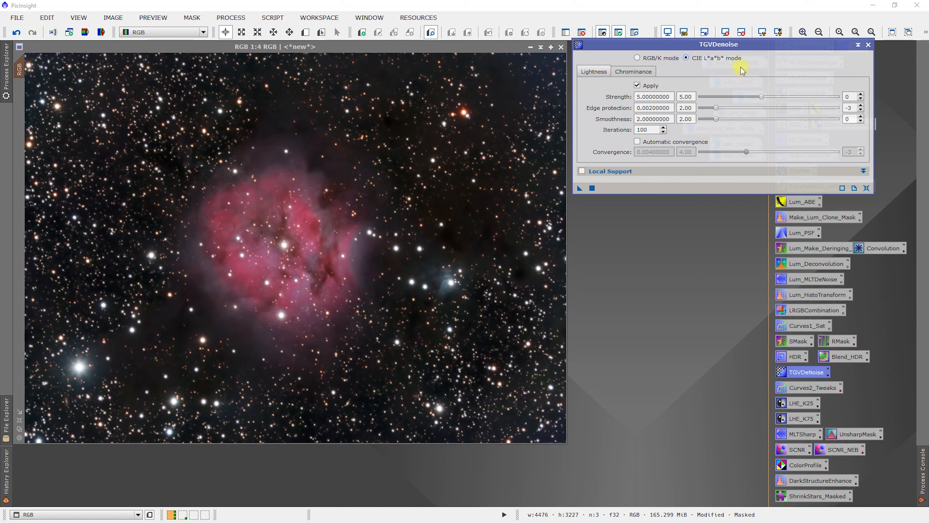
click(641, 73)
click(595, 72)
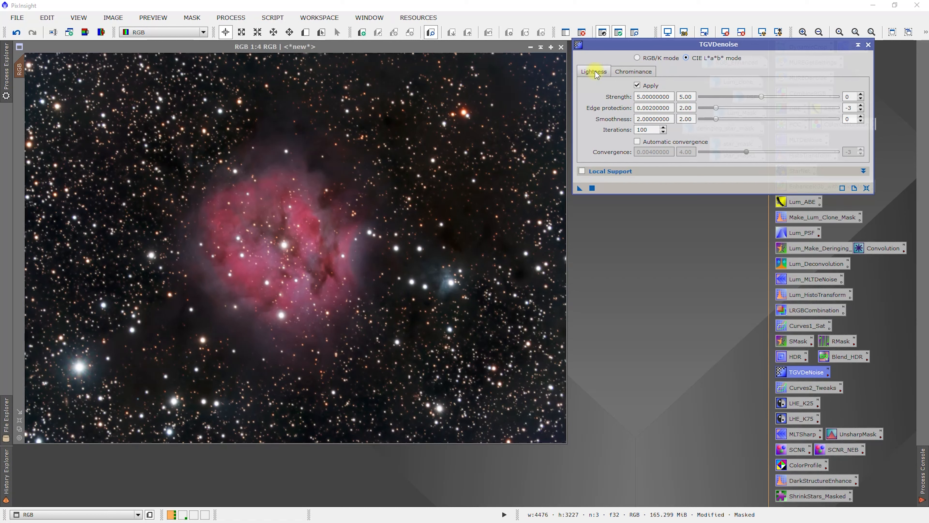
click(633, 70)
click(585, 69)
Step: Reload the saved TGVDenoise settings, review the lightness and chrominance parameters, and apply the process to the RGB image
double_click(804, 373)
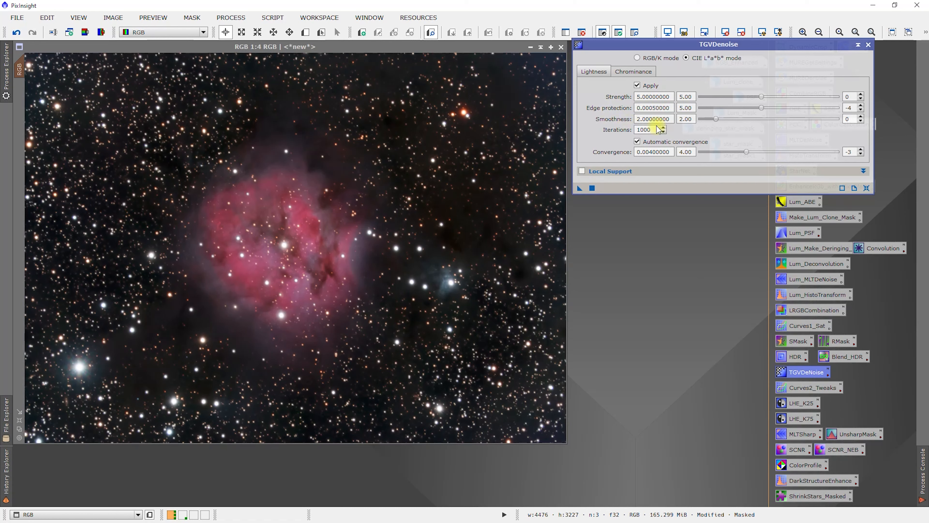
click(635, 70)
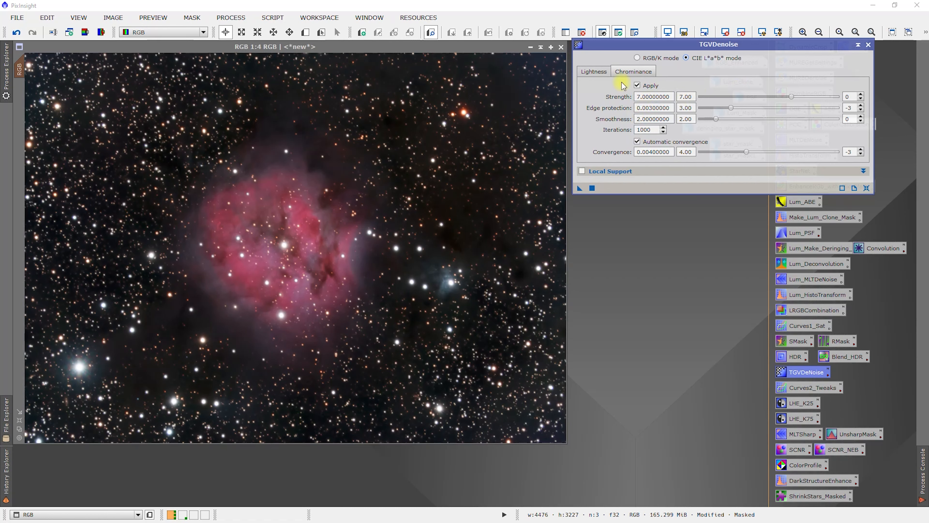
click(592, 75)
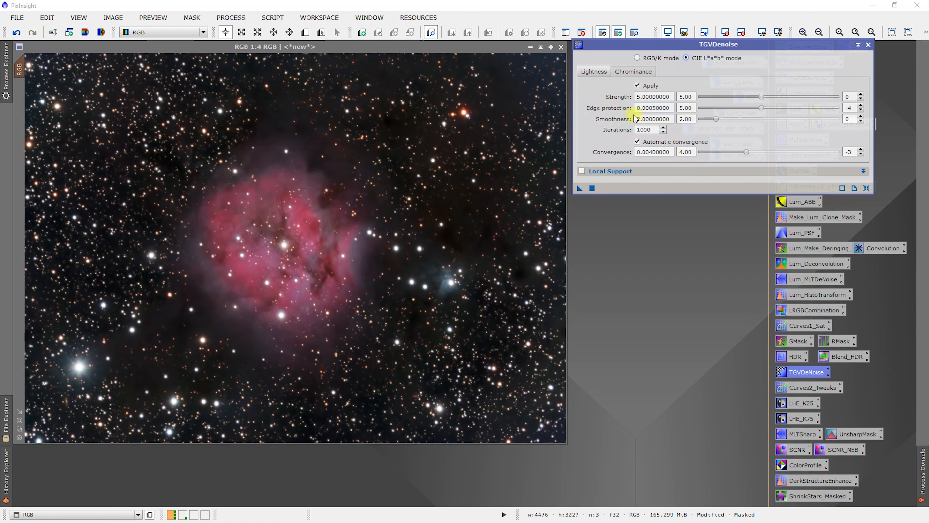
double_click(644, 128)
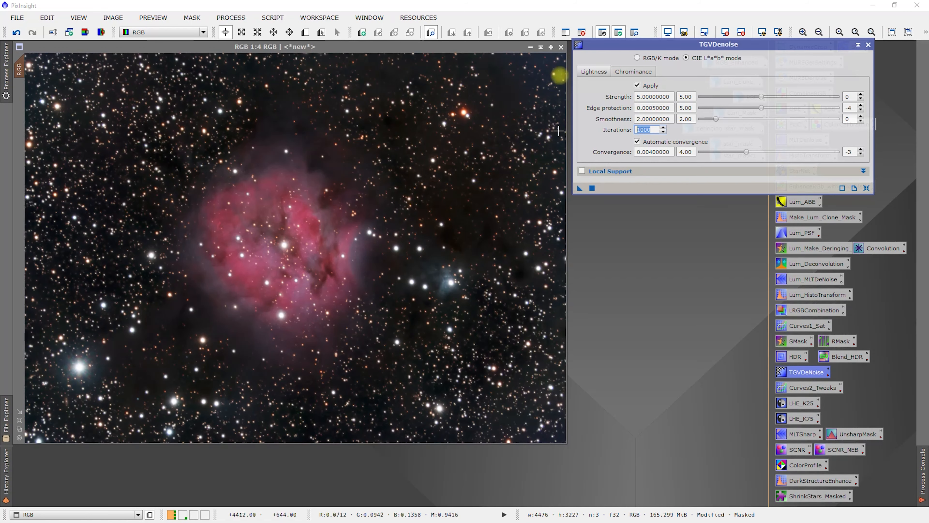
drag(581, 189, 354, 154)
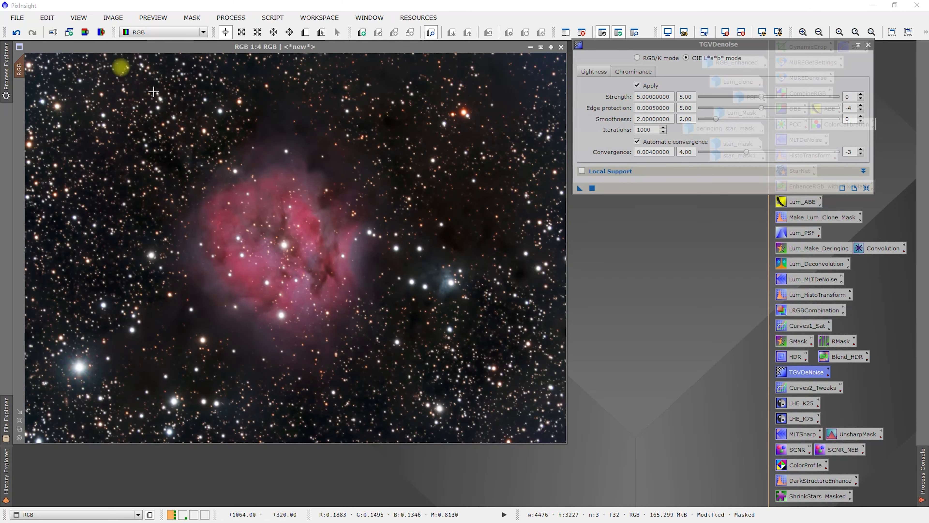
Step: Compare the RGB image before and after noise reduction by undoing and redoing it, in full view and close up on the background
click(19, 35)
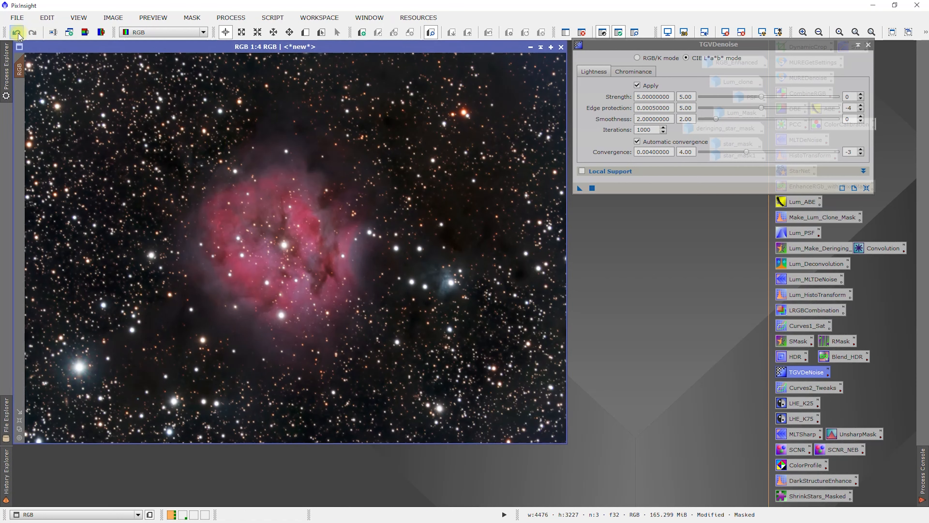
click(37, 35)
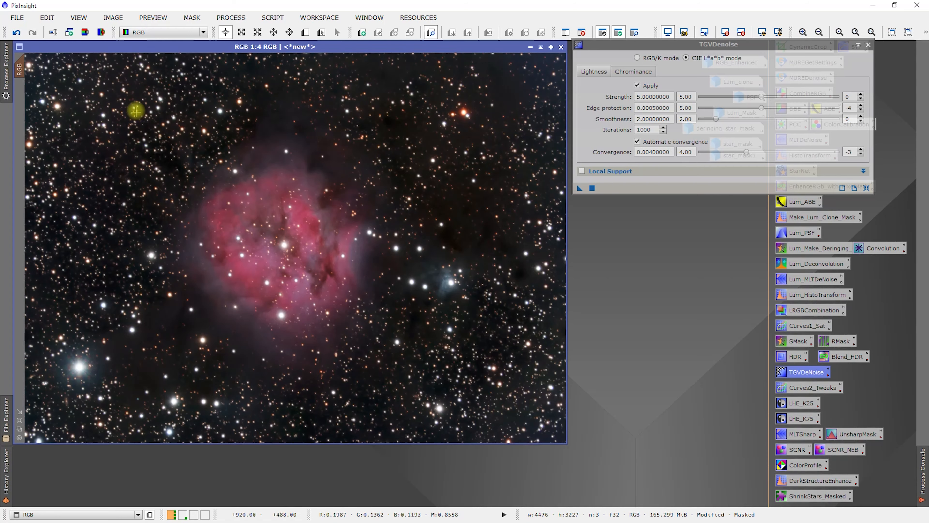
scroll(137, 109, up, 3)
scroll(139, 129, down, 1)
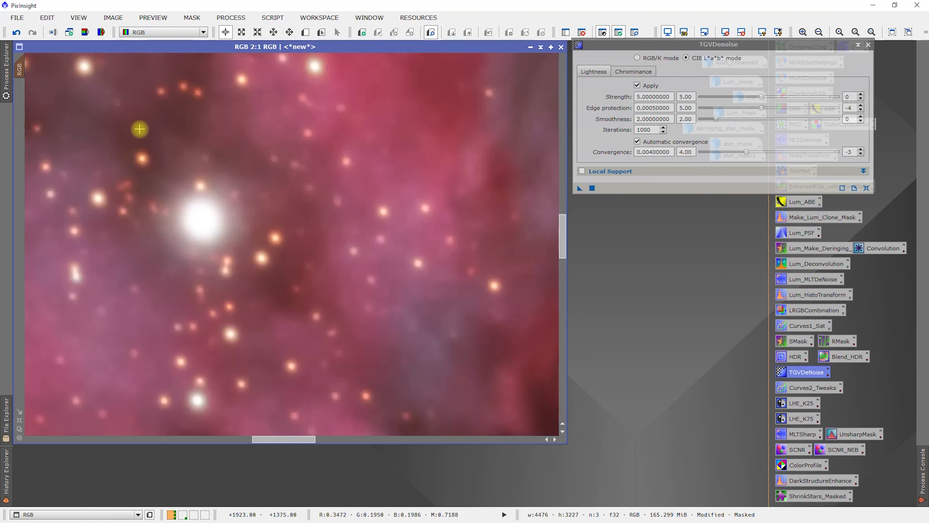
scroll(153, 165, up, 1)
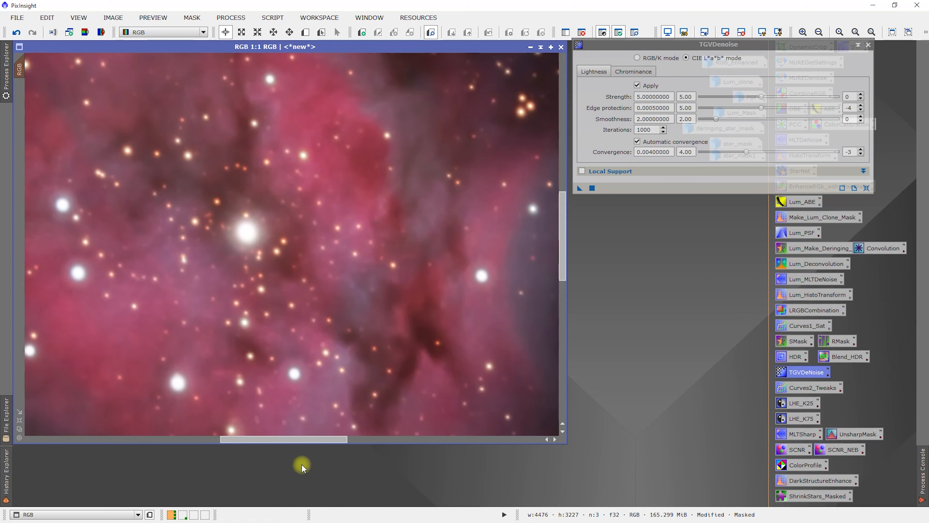
drag(300, 440, 178, 441)
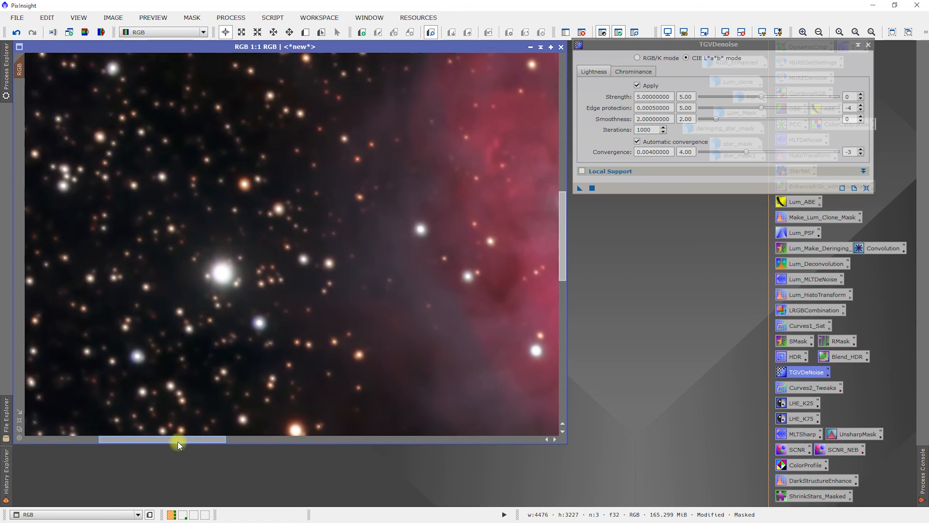
scroll(272, 215, up, 2)
scroll(271, 214, up, 2)
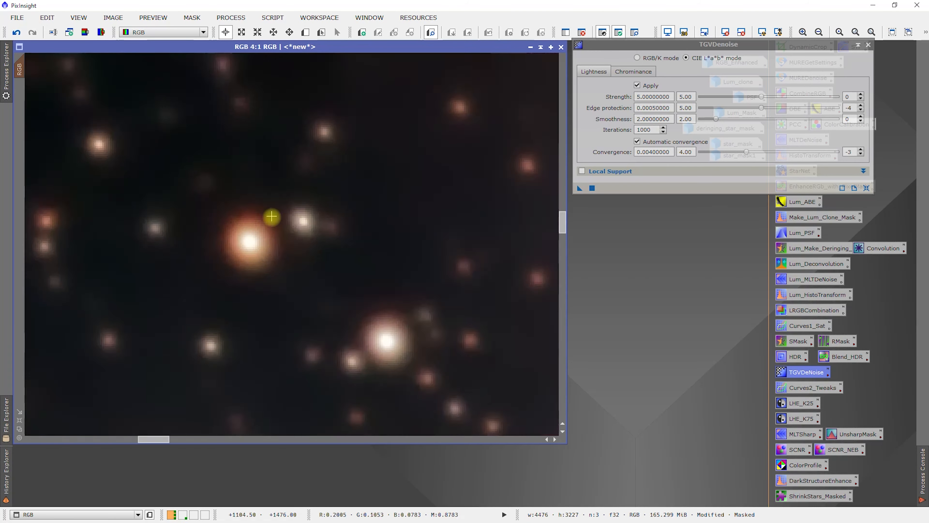
click(16, 34)
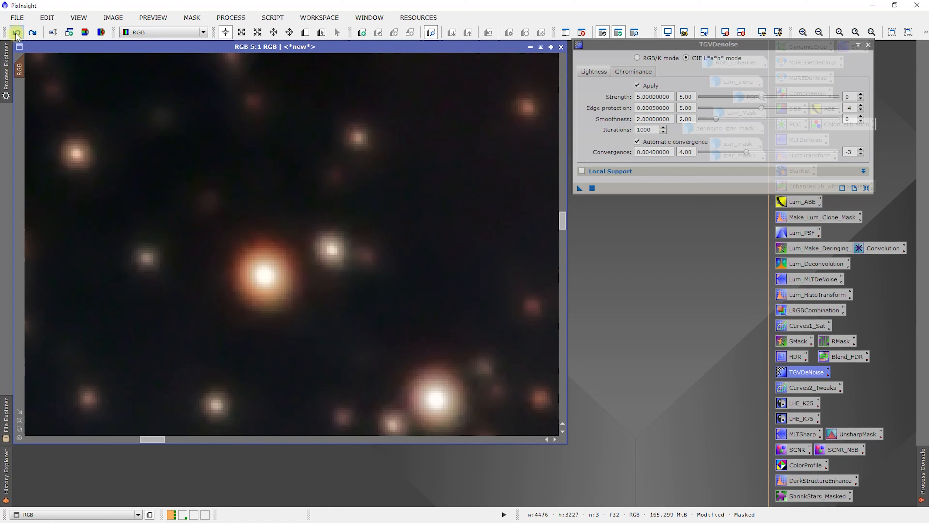
click(33, 32)
scroll(293, 249, down, 7)
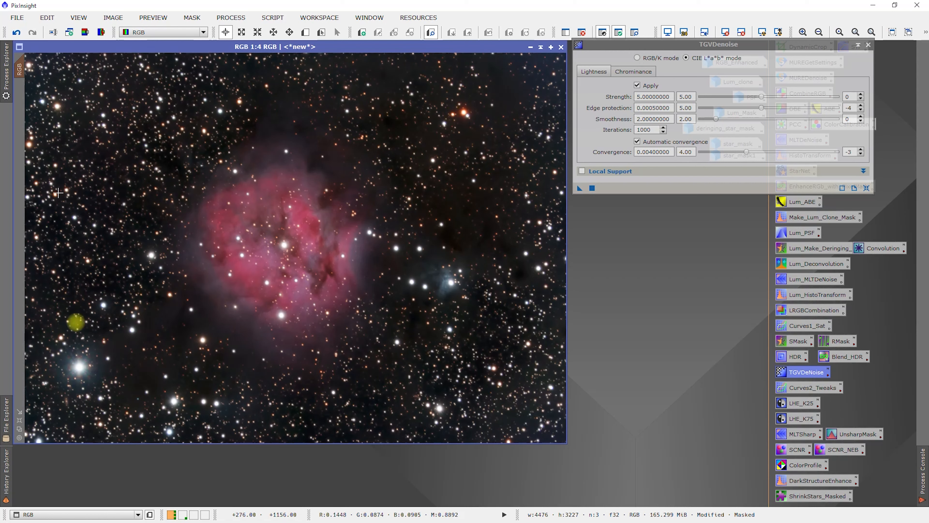